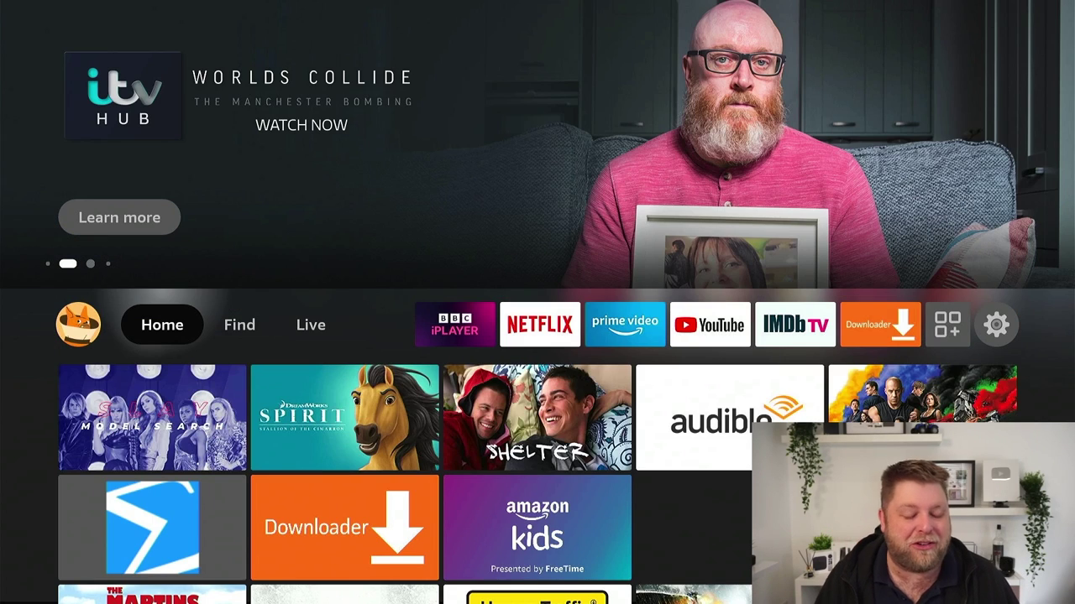
# Launch Downloader from Your Apps & Channels and focus its URL entry field
pyautogui.press('Right')
pyautogui.press('Right')
pyautogui.press('Right')
pyautogui.press('Right')
pyautogui.press('Right')
pyautogui.press('Right')
pyautogui.press('Right')
pyautogui.press('Right')
pyautogui.press('Right')
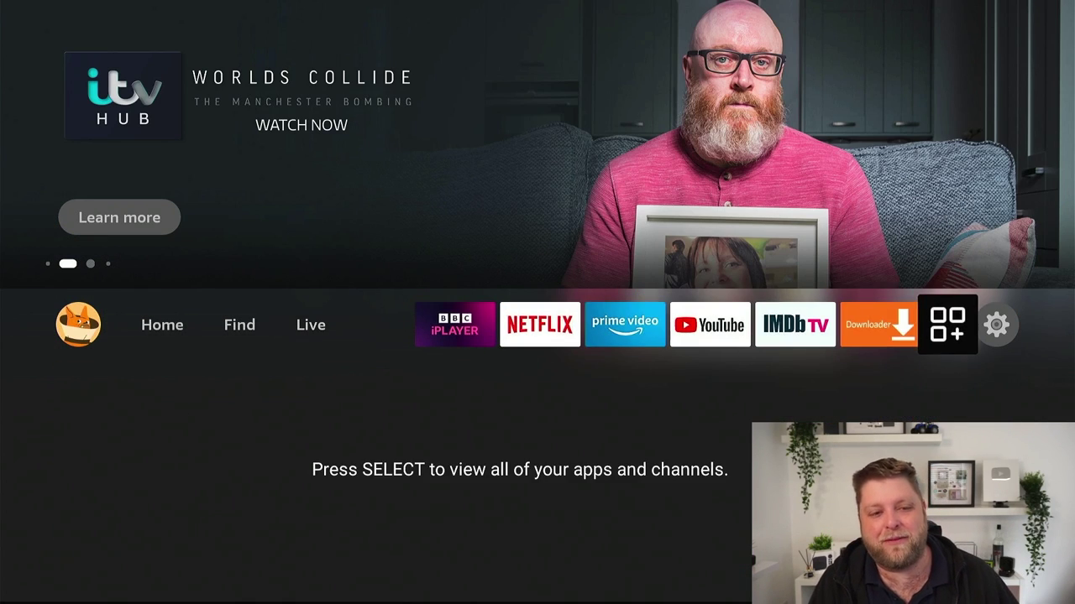
pyautogui.press('Return')
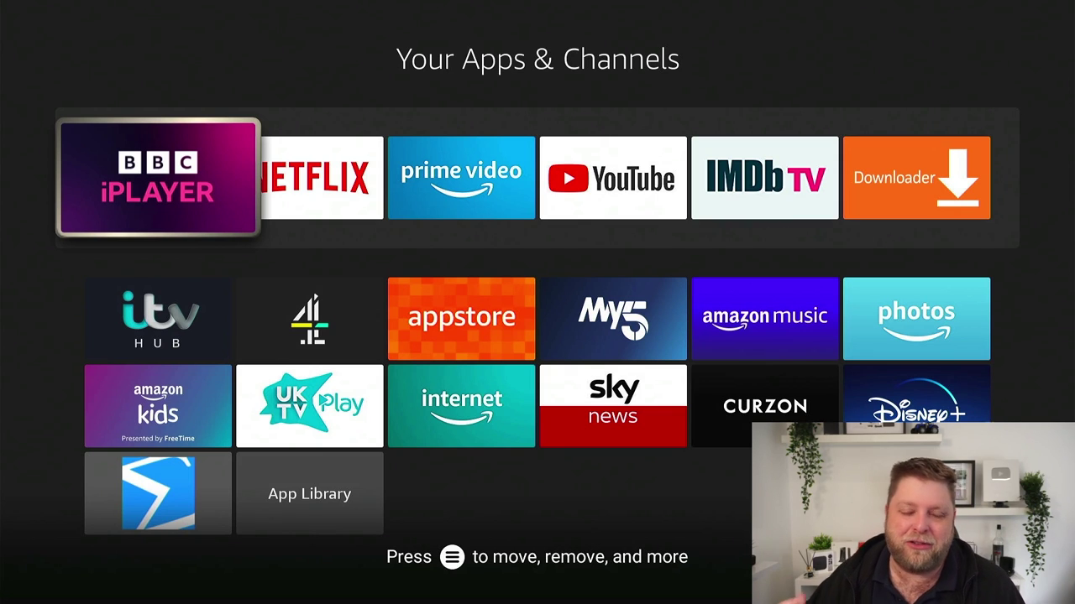
pyautogui.press('Down')
pyautogui.press('Down')
pyautogui.press('Down')
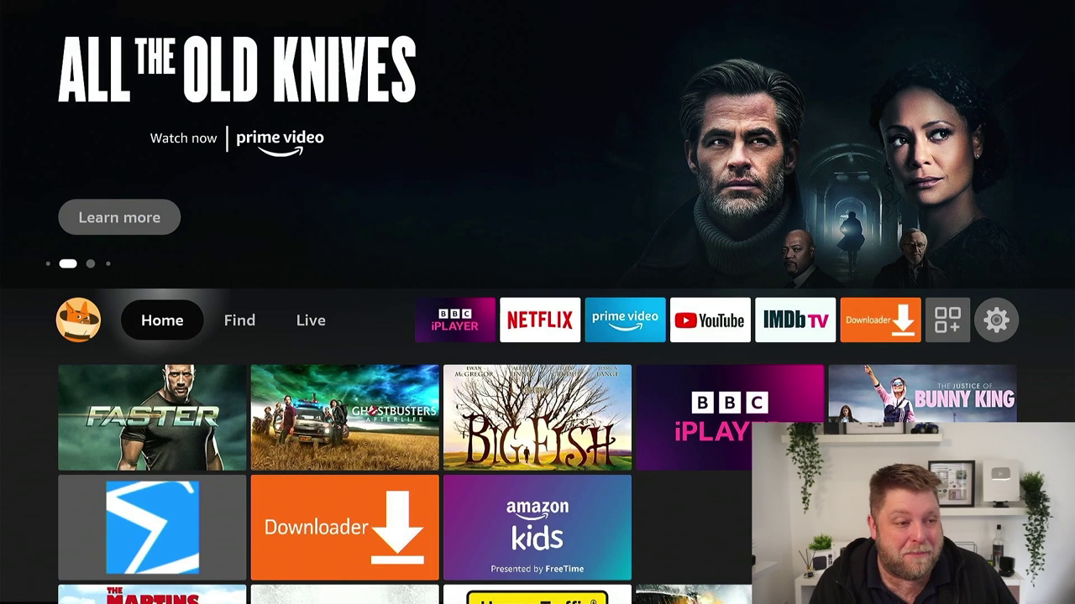
pyautogui.press('Right')
pyautogui.press('Right')
pyautogui.press('Right')
pyautogui.press('Right')
pyautogui.press('Right')
pyautogui.press('Right')
pyautogui.press('Right')
pyautogui.press('Right')
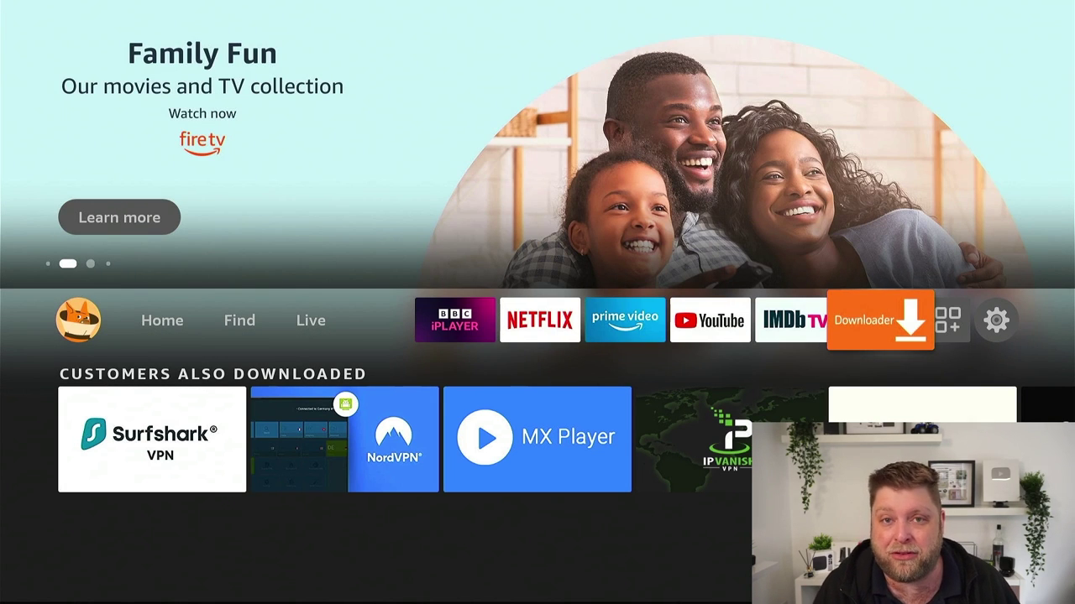
pyautogui.press('Return')
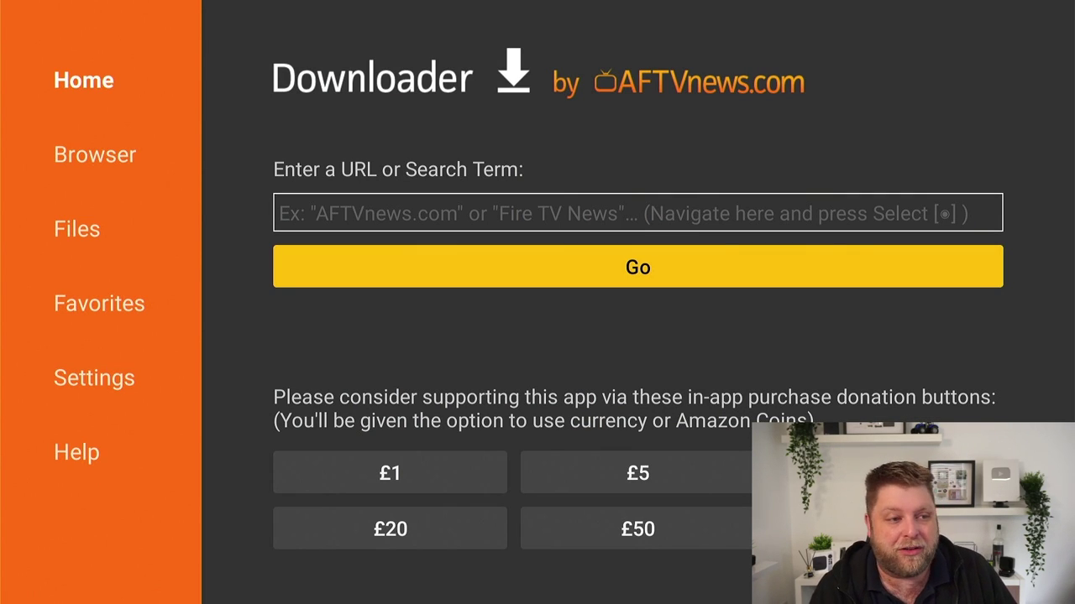
pyautogui.press('Up')
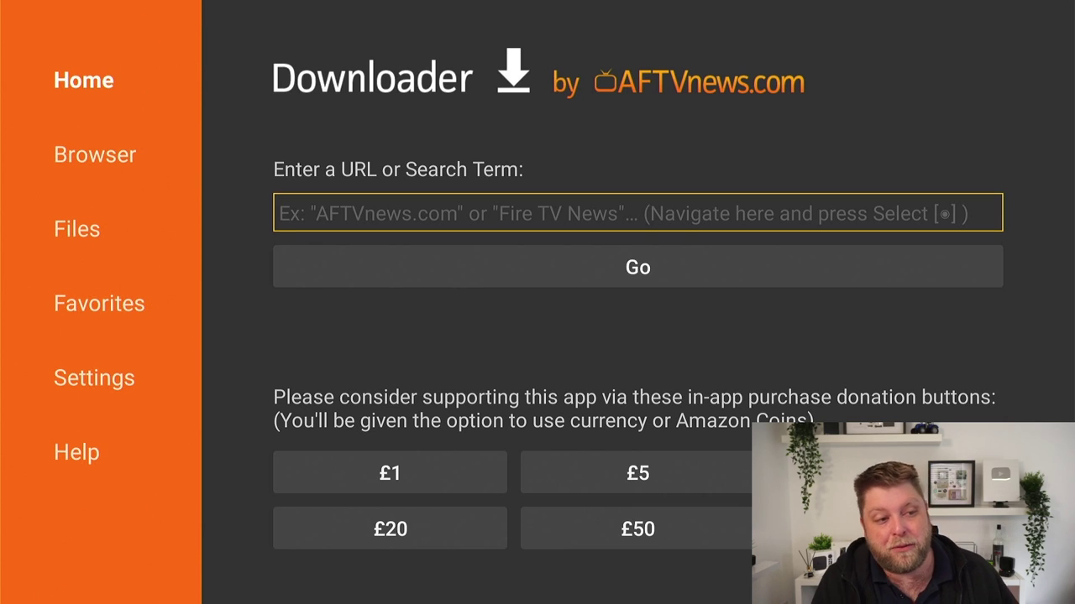
# Enter 'letscrackon.org' in Downloader's URL field and load the site
pyautogui.press('Return')
pyautogui.press('Right')
pyautogui.press('Down')
pyautogui.press('Return')
pyautogui.press('Right')
pyautogui.press('Right')
pyautogui.press('Right')
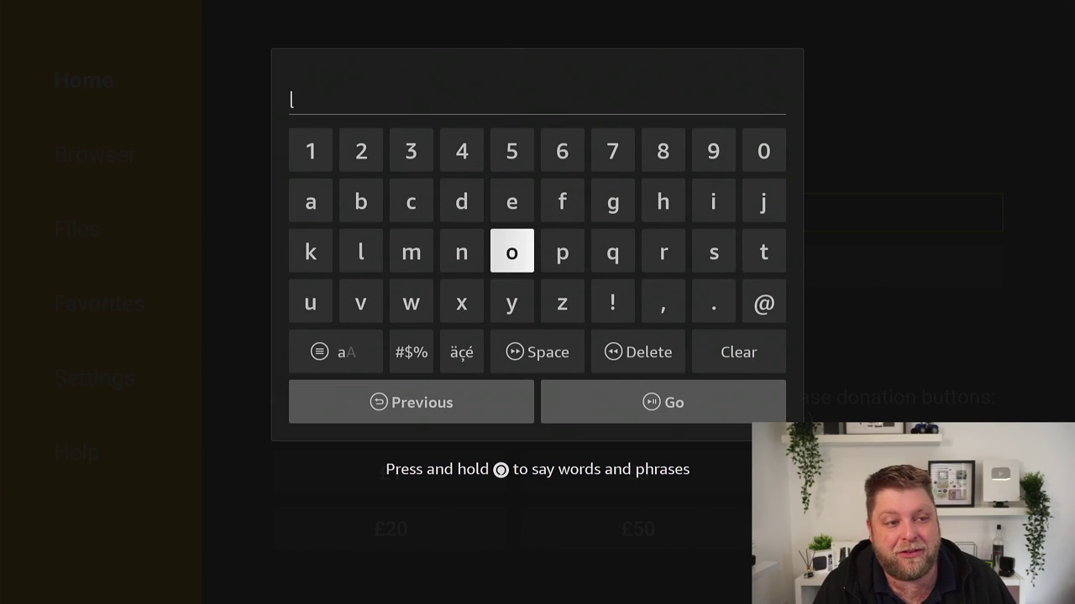
pyautogui.press('Up')
pyautogui.press('Return')
pyautogui.press('Right')
pyautogui.press('Right')
pyautogui.press('Right')
pyautogui.press('Right')
pyautogui.press('Right')
pyautogui.press('Down')
pyautogui.press('Return')
pyautogui.press('Left')
pyautogui.press('Return')
pyautogui.press('Left')
pyautogui.press('Left')
pyautogui.press('Left')
pyautogui.press('Left')
pyautogui.press('Left')
pyautogui.press('Left')
pyautogui.press('Up')
pyautogui.press('Return')
pyautogui.press('Right')
pyautogui.press('Right')
pyautogui.press('Right')
pyautogui.press('Right')
pyautogui.press('Right')
pyautogui.press('Down')
pyautogui.press('Return')
pyautogui.press('Left')
pyautogui.press('Left')
pyautogui.press('Left')
pyautogui.press('Left')
pyautogui.press('Left')
pyautogui.press('Left')
pyautogui.press('Left')
pyautogui.press('Up')
pyautogui.press('Return')
pyautogui.press('Right')
pyautogui.press('Right')
pyautogui.press('Return')
pyautogui.press('Left')
pyautogui.press('Left')
pyautogui.press('Down')
pyautogui.press('Return')
pyautogui.press('Right')
pyautogui.press('Right')
pyautogui.press('Right')
pyautogui.press('Right')
pyautogui.press('Return')
pyautogui.press('Left')
pyautogui.press('Return')
pyautogui.press('Right')
pyautogui.press('Right')
pyautogui.press('Right')
pyautogui.press('Right')
pyautogui.press('Right')
pyautogui.press('Down')
pyautogui.press('Return')
pyautogui.press('Left')
pyautogui.press('Left')
pyautogui.press('Left')
pyautogui.press('Left')
pyautogui.press('Up')
pyautogui.press('Return')
pyautogui.press('Right')
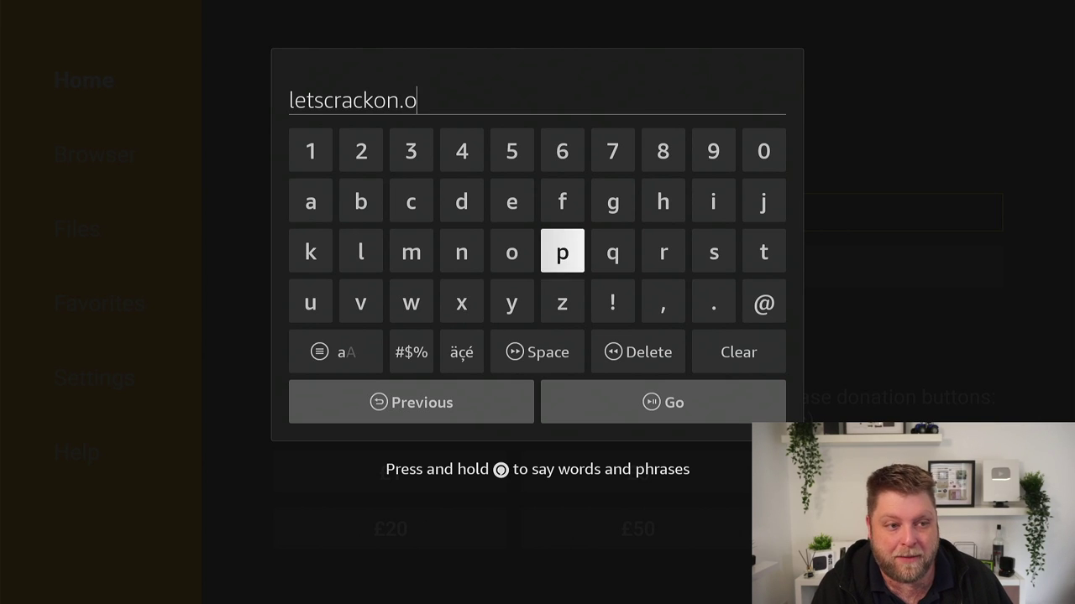
pyautogui.press('Right')
pyautogui.press('Right')
pyautogui.press('Up')
pyautogui.press('Down')
pyautogui.press('Return')
pyautogui.press('Left')
pyautogui.press('Up')
pyautogui.press('Return')
pyautogui.press('Down')
pyautogui.press('Down')
pyautogui.press('Down')
pyautogui.press('Down')
pyautogui.press('Return')
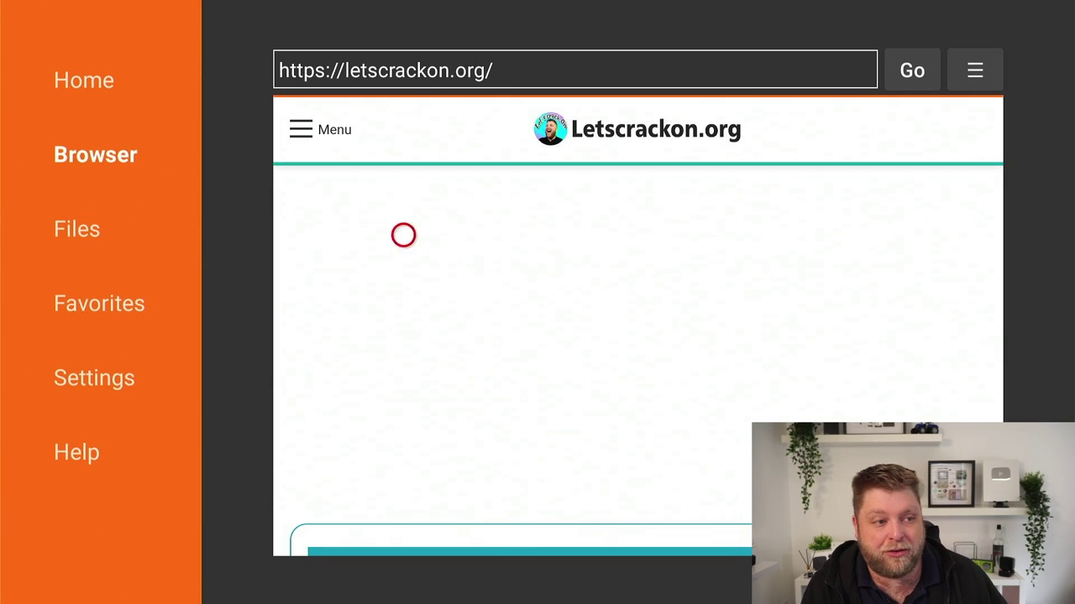
# Go to the site's Downloads page and open the Set Orientation APK link
pyautogui.click(301, 150)
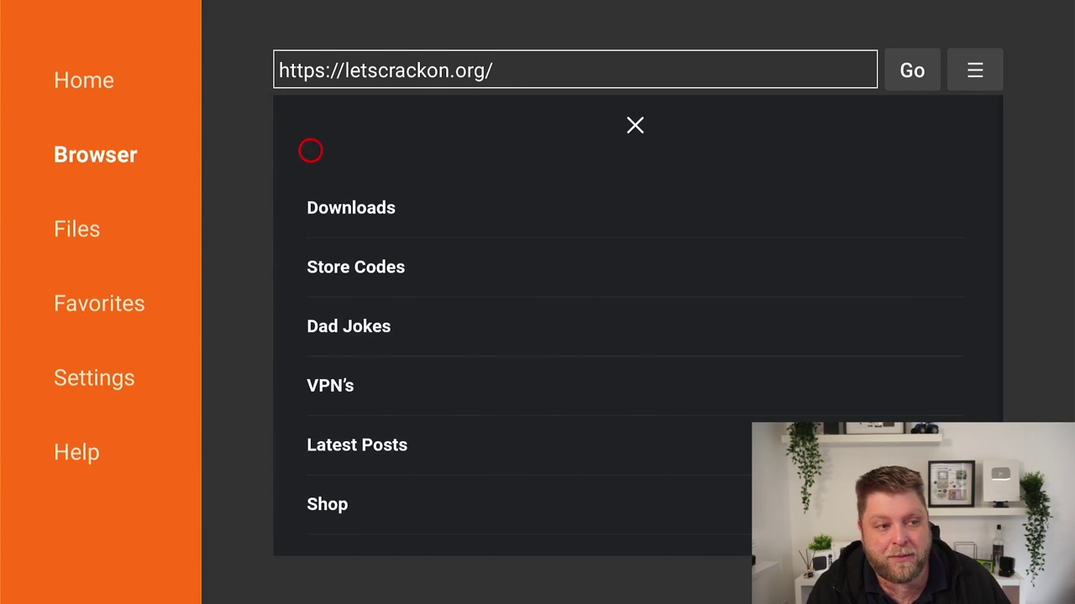
pyautogui.click(366, 207)
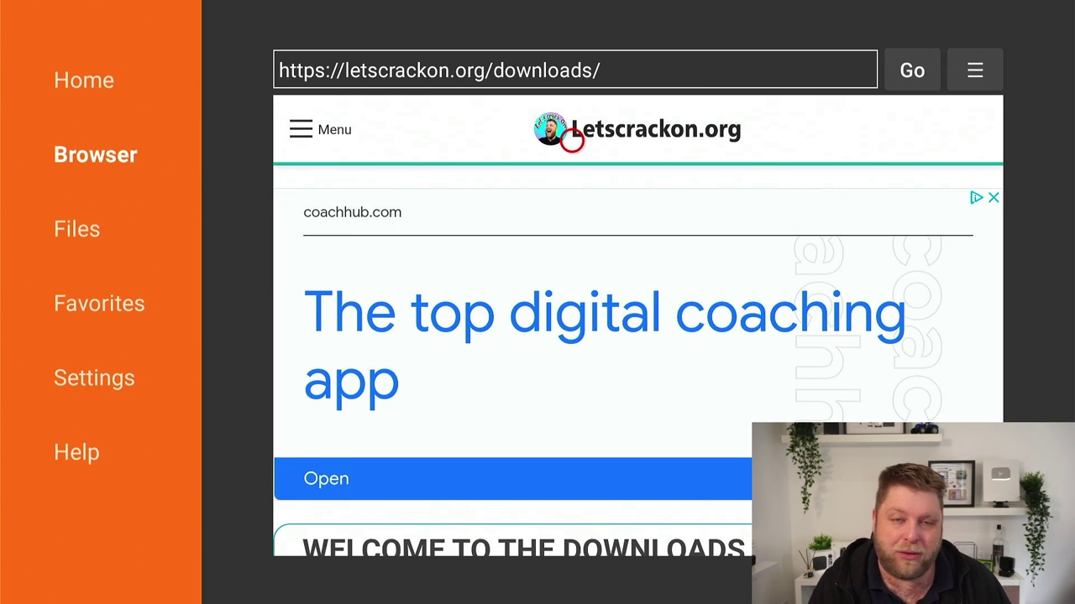
pyautogui.scroll(-10, 571, 530)
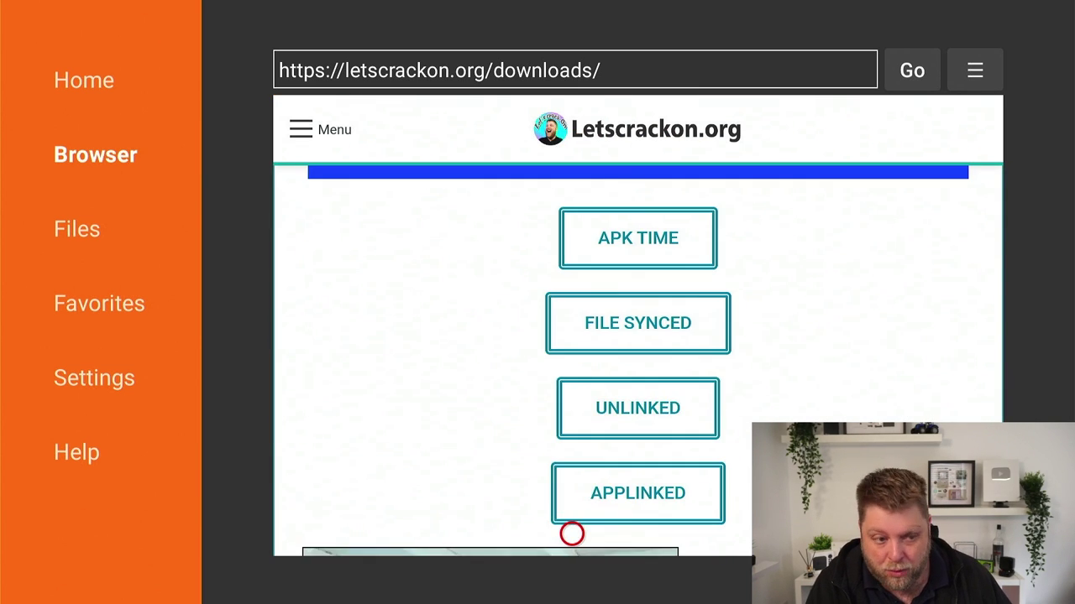
pyautogui.scroll(-10, 572, 533)
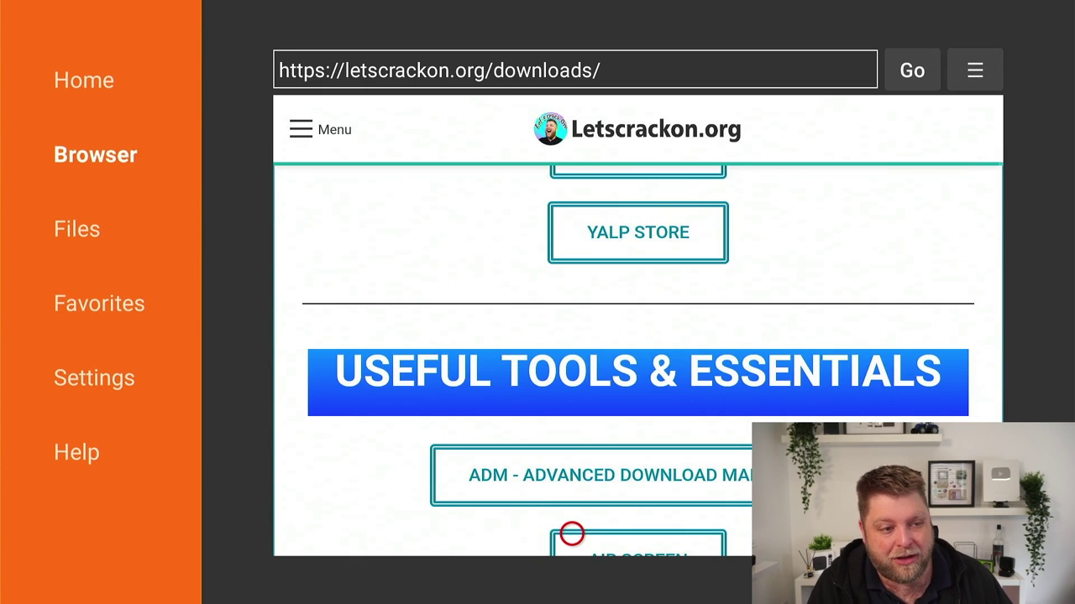
pyautogui.scroll(-15, 572, 533)
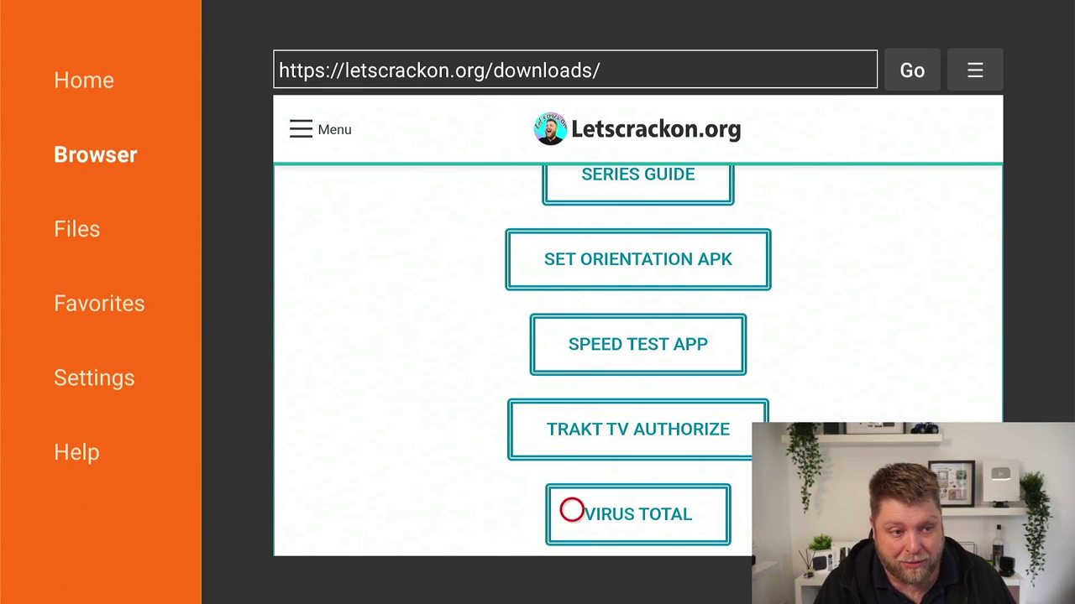
pyautogui.click(645, 276)
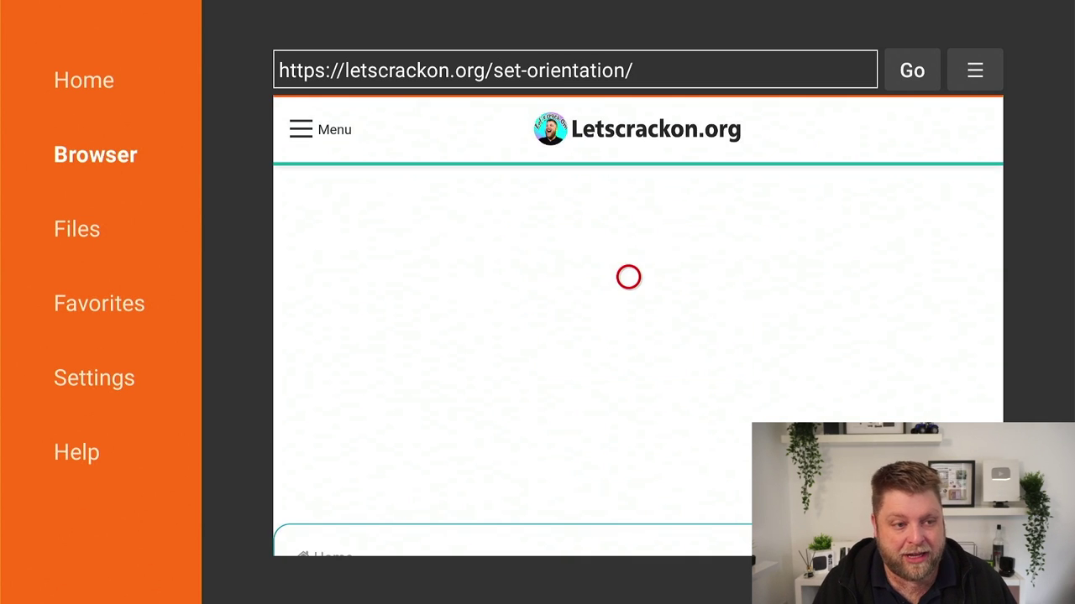
# Download the Set Orientation APK and install it from the permission screen
pyautogui.scroll(-10, 628, 520)
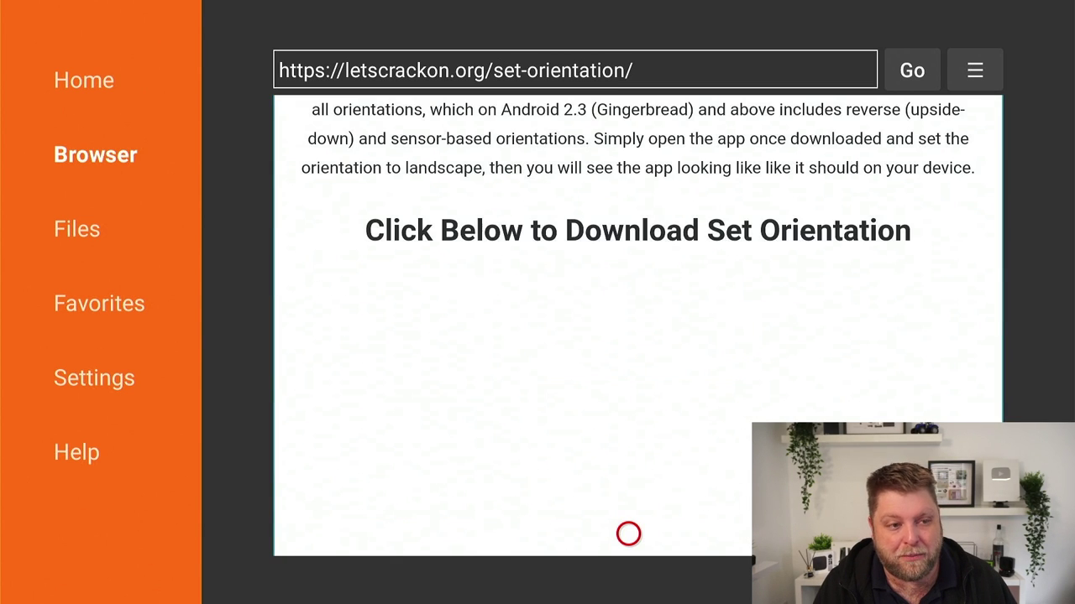
pyautogui.scroll(-10, 628, 533)
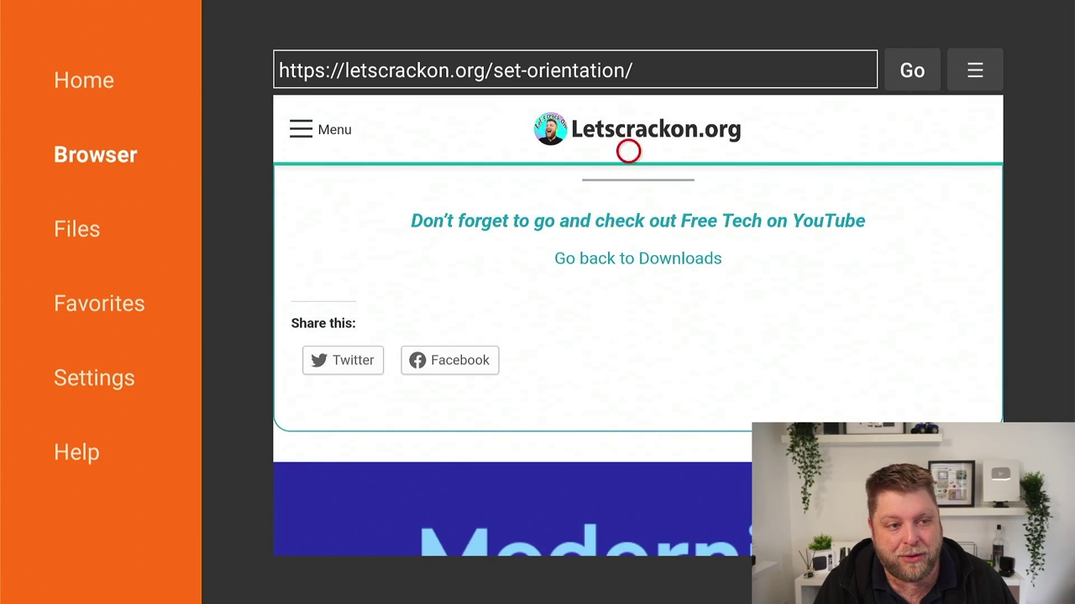
pyautogui.scroll(5, 628, 169)
pyautogui.click(629, 384)
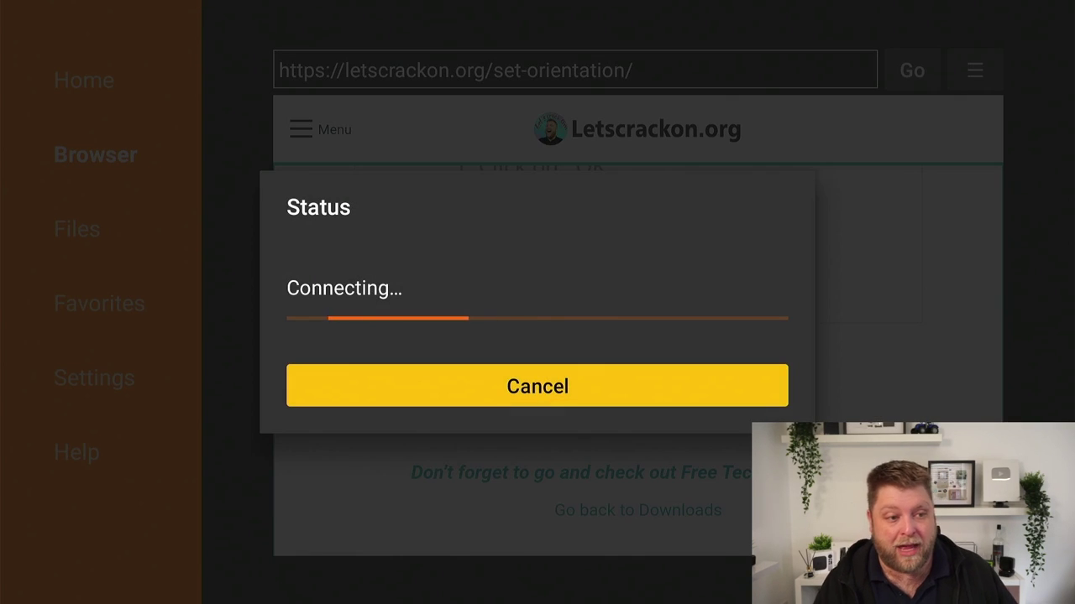
pyautogui.press('Return')
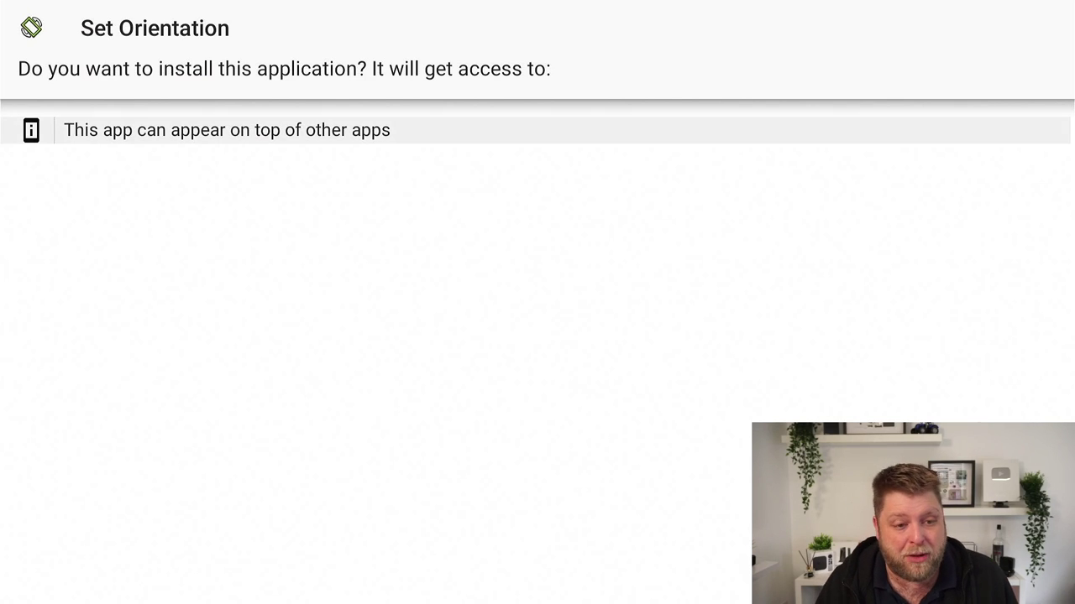
pyautogui.press('Down')
pyautogui.press('Right')
pyautogui.press('Return')
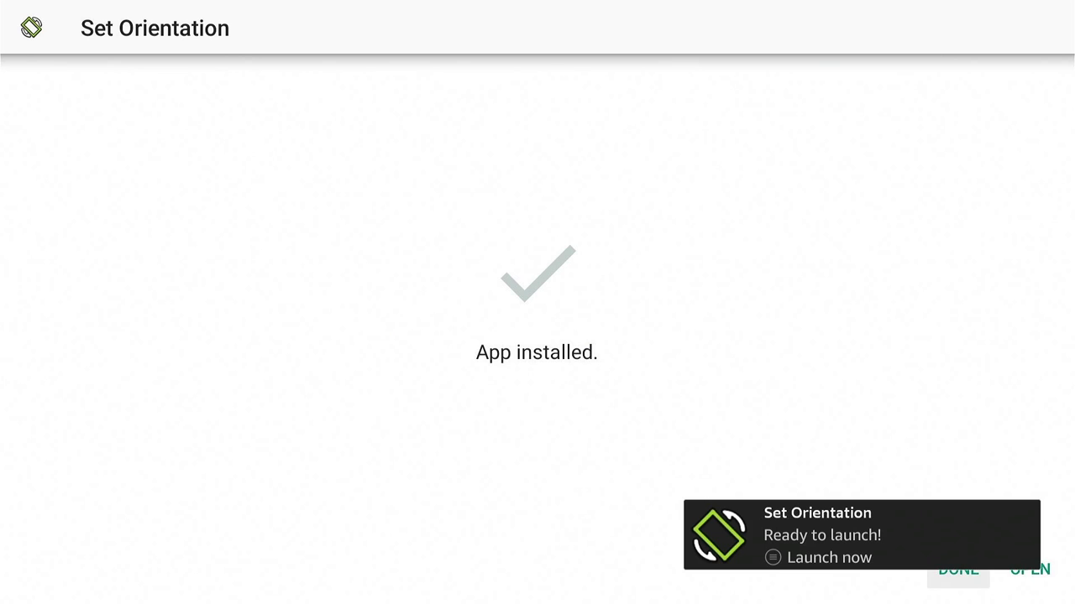
# Close the installed and download status screens and go to Downloader's Files list
pyautogui.press('Return')
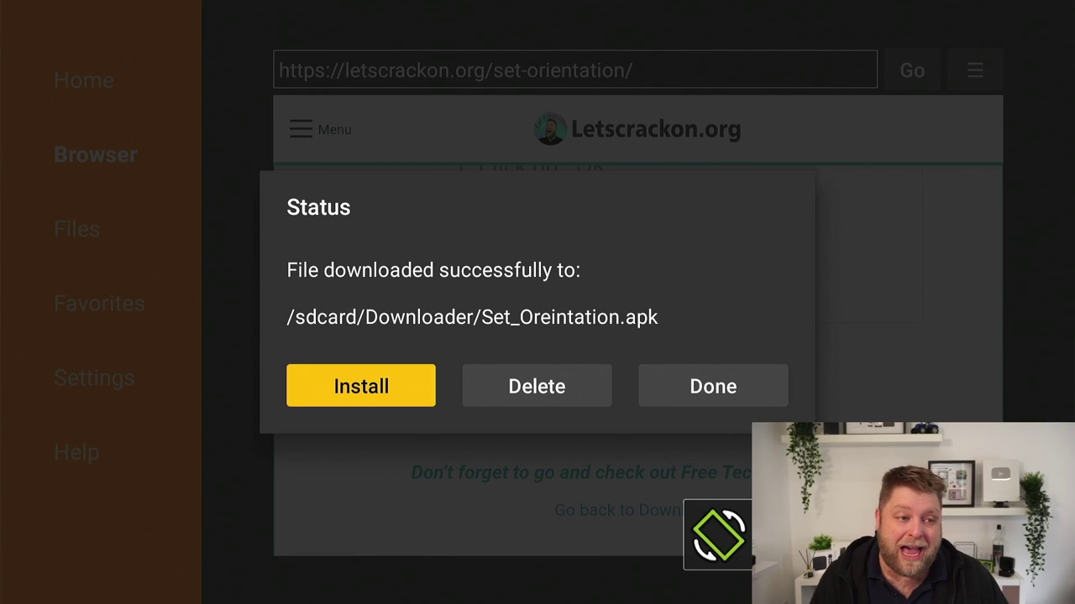
pyautogui.press('Right')
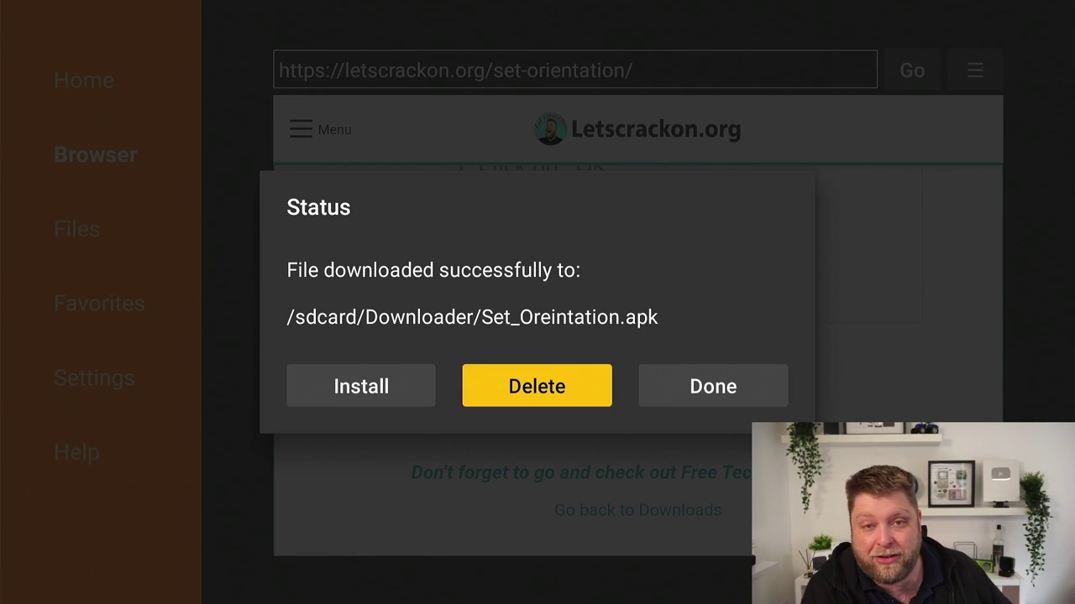
pyautogui.press('Right')
pyautogui.press('Return')
pyautogui.press('Left')
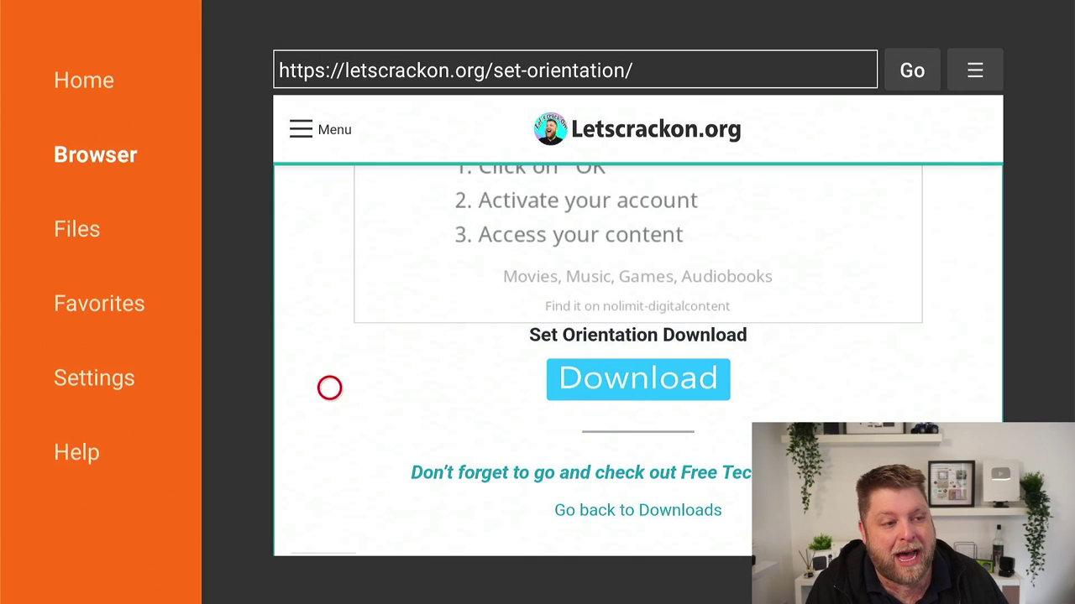
pyautogui.press('Down')
pyautogui.press('Down')
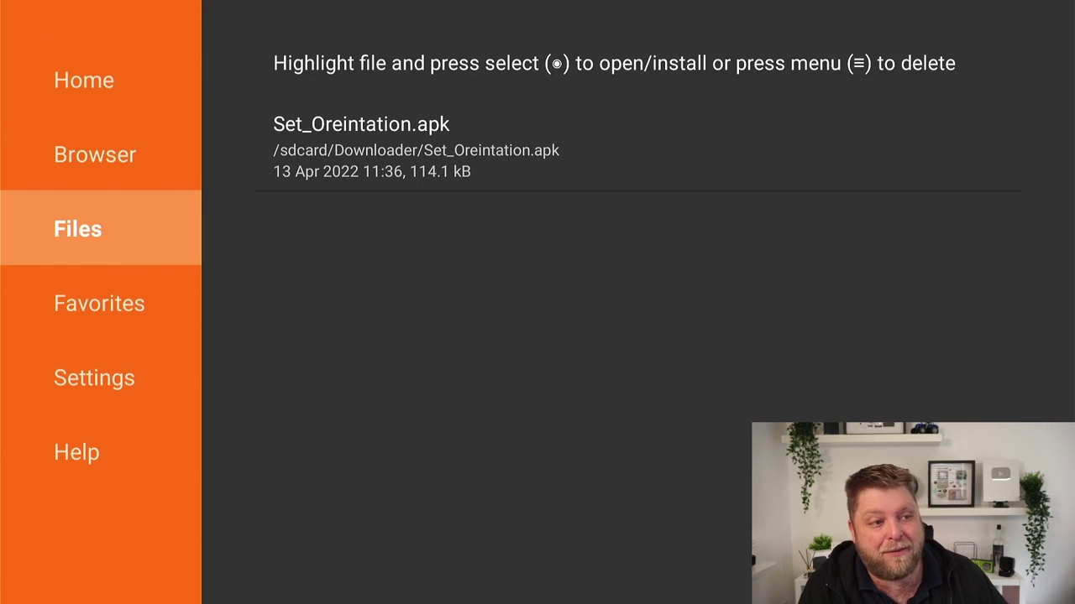
# Delete Set_Oreintation.apk from Files and go back to the Fire TV home screen
pyautogui.press('Right')
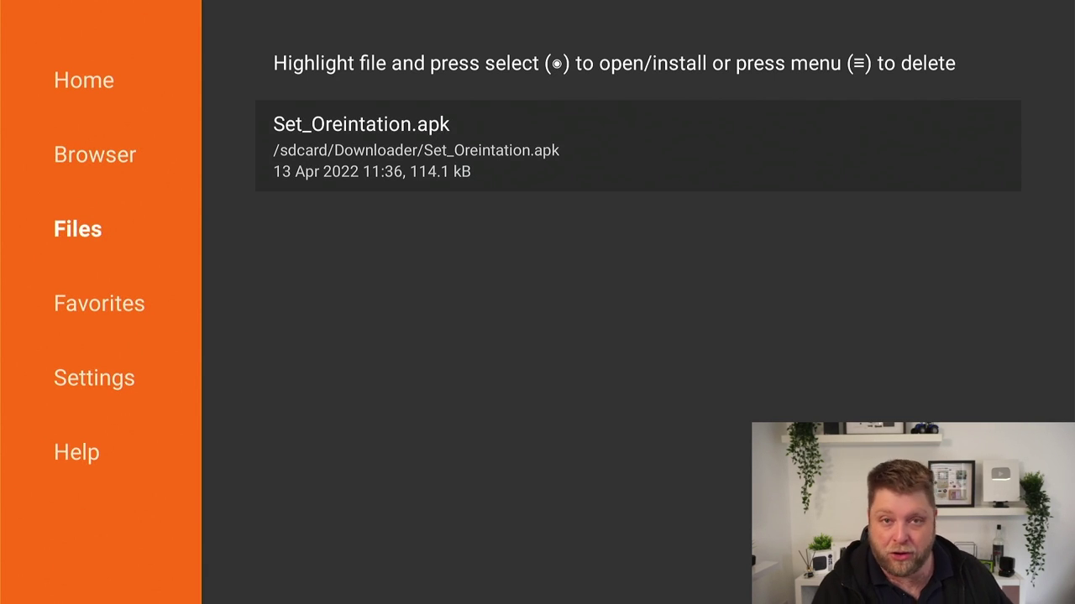
pyautogui.press('Menu')
pyautogui.press('Left')
pyautogui.press('Return')
pyautogui.press('Home')
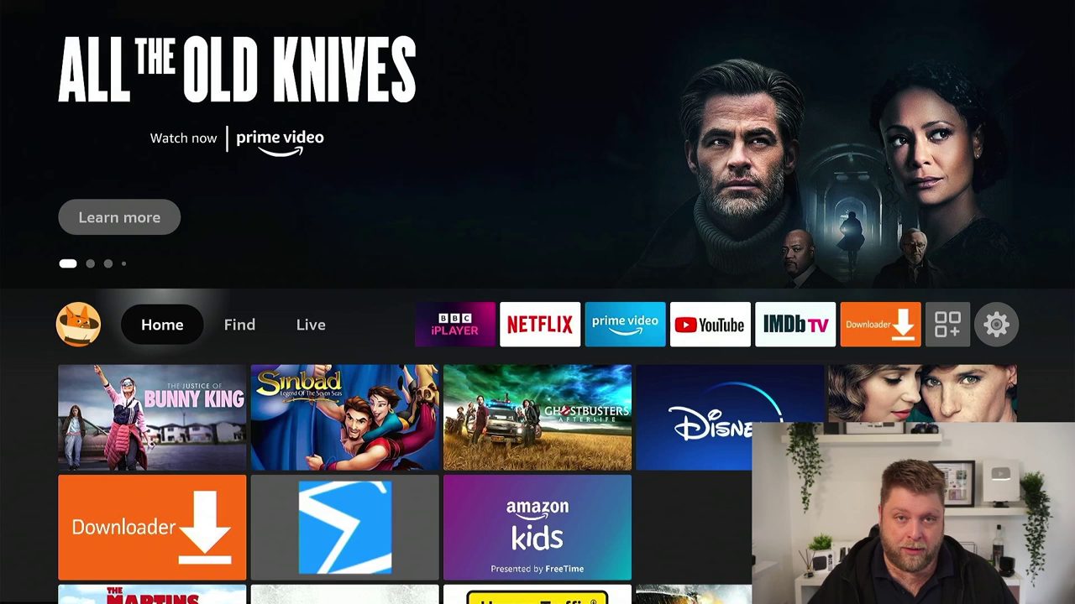
# Open Set Orientation from the apps grid and dismiss the older-Android warning with OK
pyautogui.press('Right')
pyautogui.press('Right')
pyautogui.press('Right')
pyautogui.press('Right')
pyautogui.press('Right')
pyautogui.press('Right')
pyautogui.press('Right')
pyautogui.press('Right')
pyautogui.press('Right')
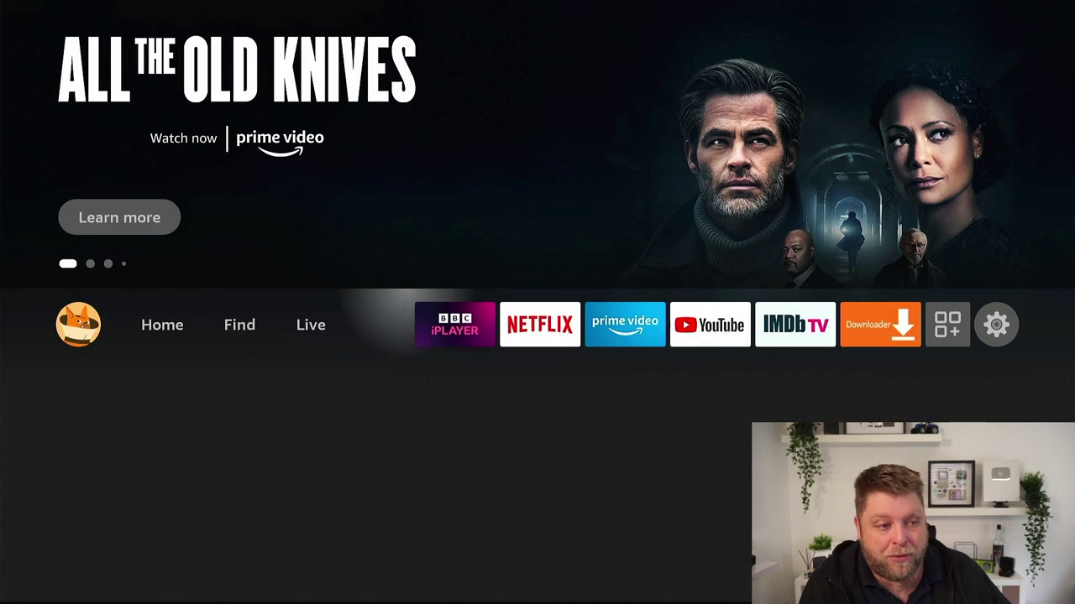
pyautogui.press('Return')
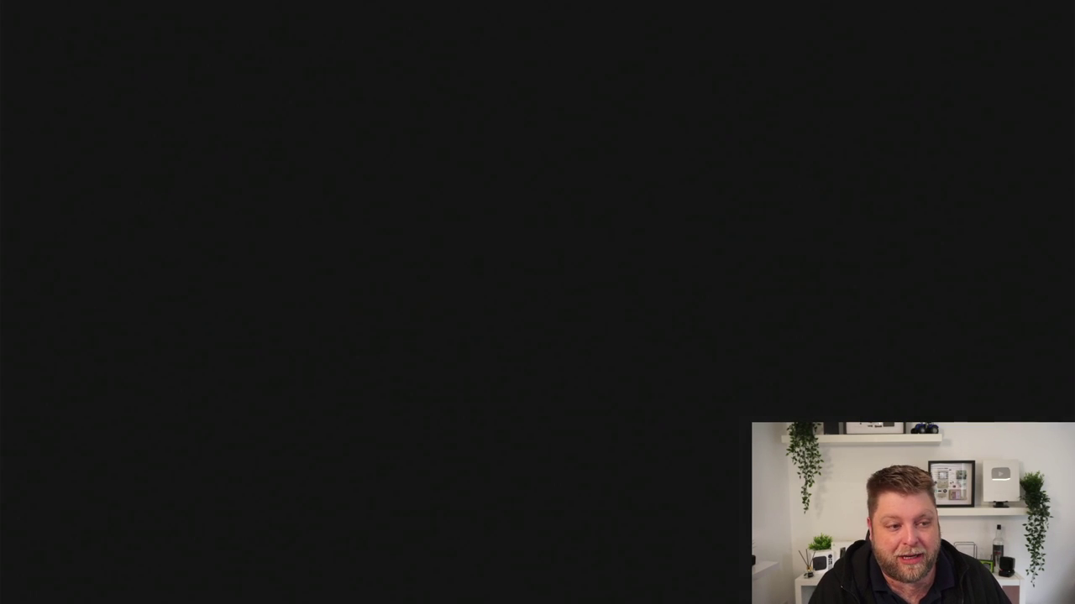
pyautogui.press('Down')
pyautogui.press('Down')
pyautogui.press('Down')
pyautogui.press('Right')
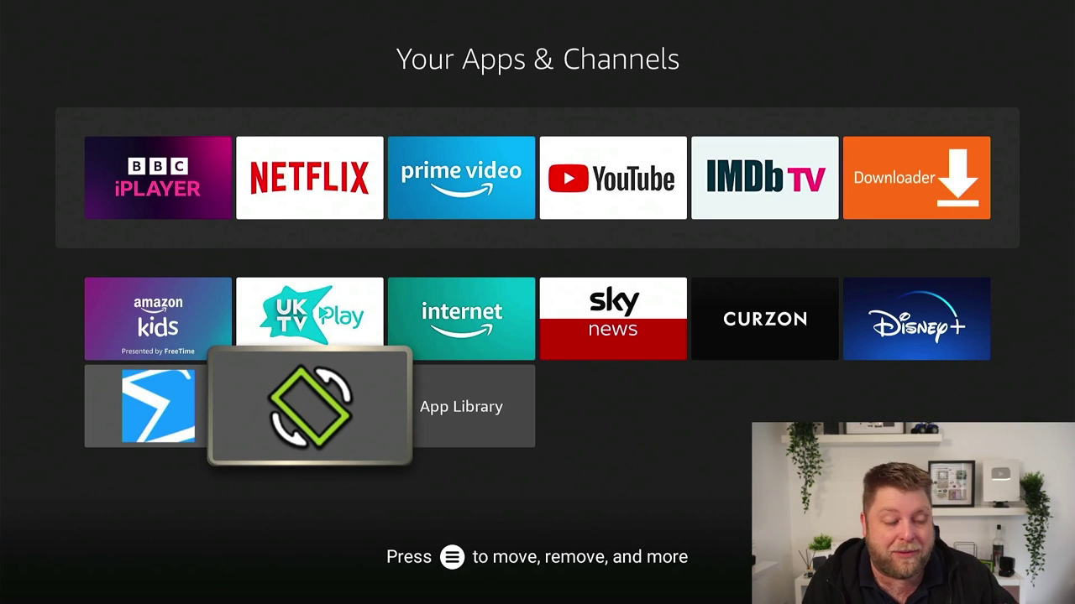
pyautogui.press('Return')
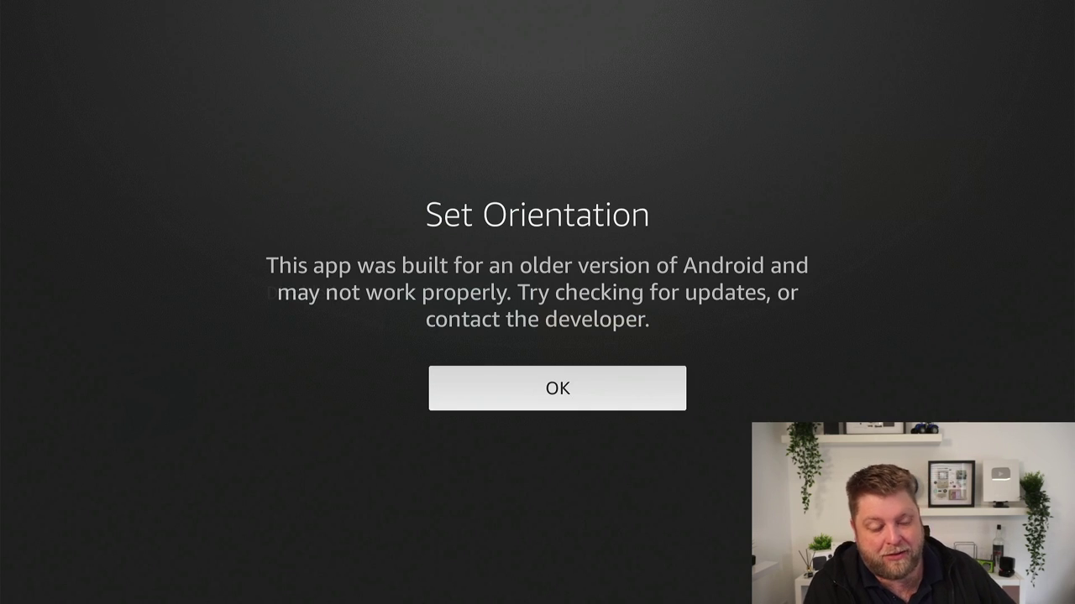
pyautogui.press('Return')
pyautogui.press('Down')
pyautogui.press('Up')
# Apply Landscape orientation in Set Orientation, then launch the VirusTotal scanner app
pyautogui.press('Down')
pyautogui.press('Up')
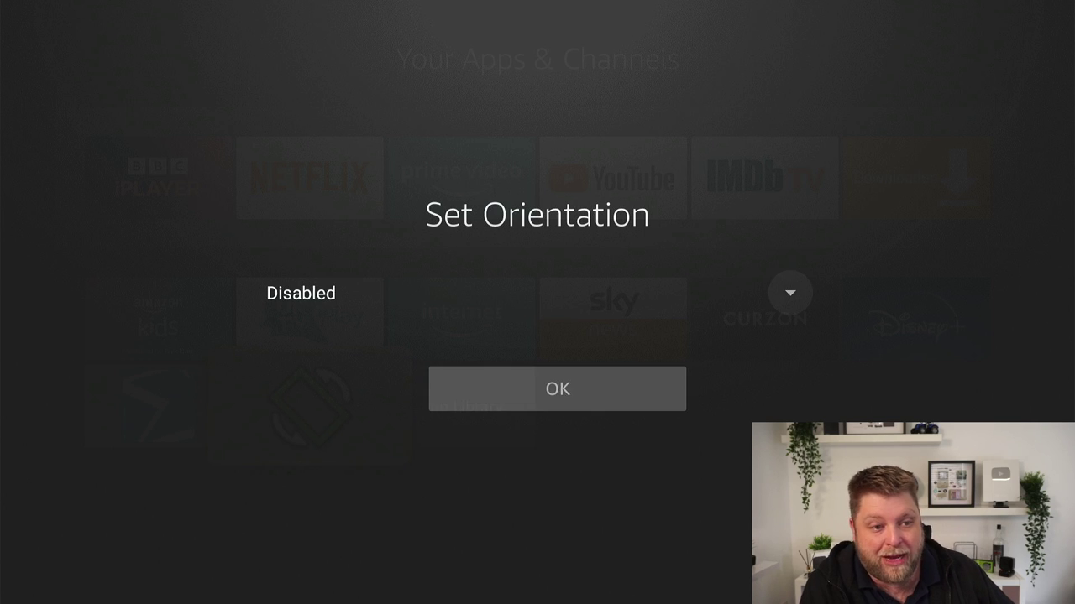
pyautogui.press('Return')
pyautogui.press('Down')
pyautogui.press('Down')
pyautogui.press('Down')
pyautogui.press('Down')
pyautogui.press('Down')
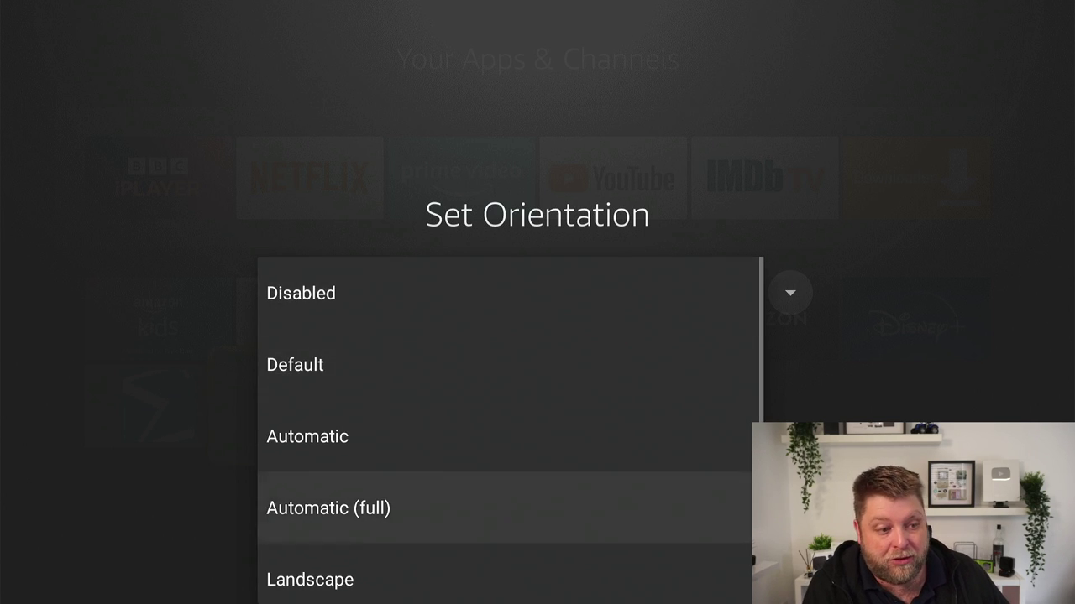
pyautogui.press('Down')
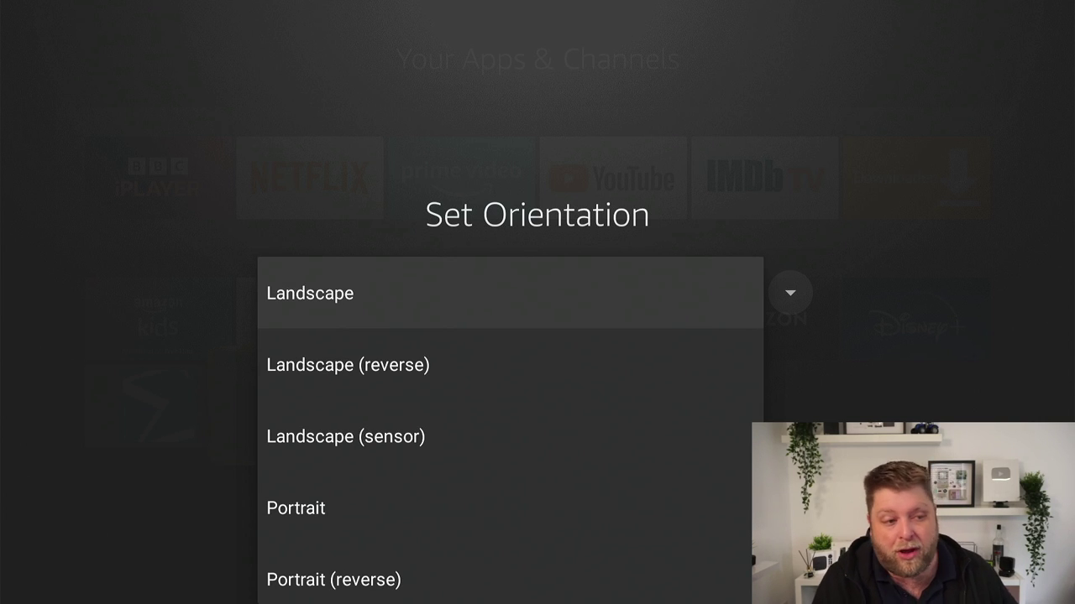
pyautogui.press('Down')
pyautogui.press('Down')
pyautogui.press('Down')
pyautogui.press('Down')
pyautogui.press('Down')
pyautogui.press('Up')
pyautogui.press('Up')
pyautogui.press('Up')
pyautogui.press('Up')
pyautogui.press('Up')
pyautogui.press('Return')
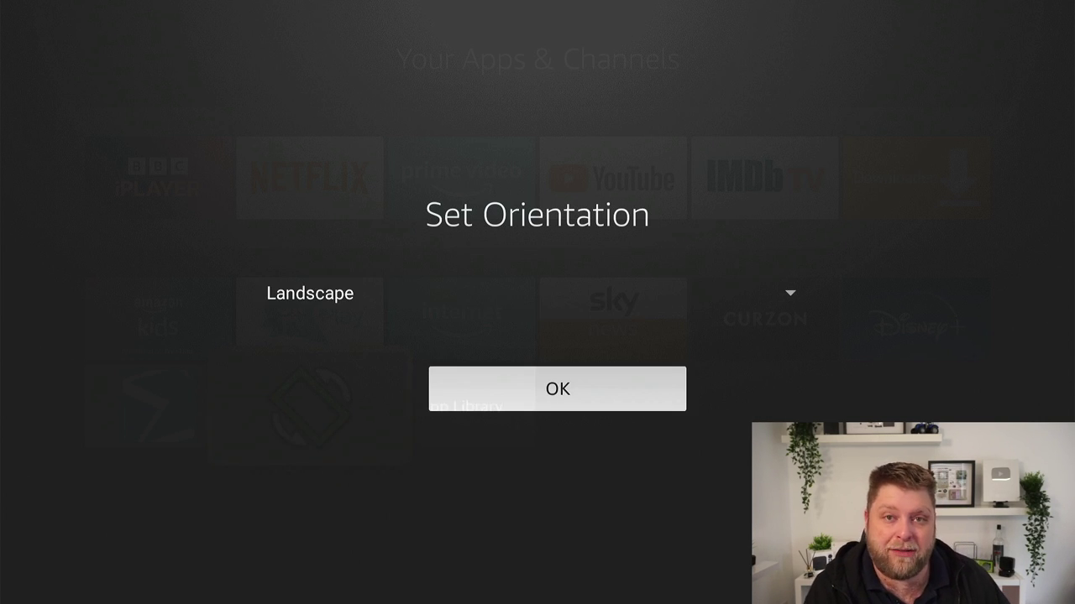
pyautogui.press('Return')
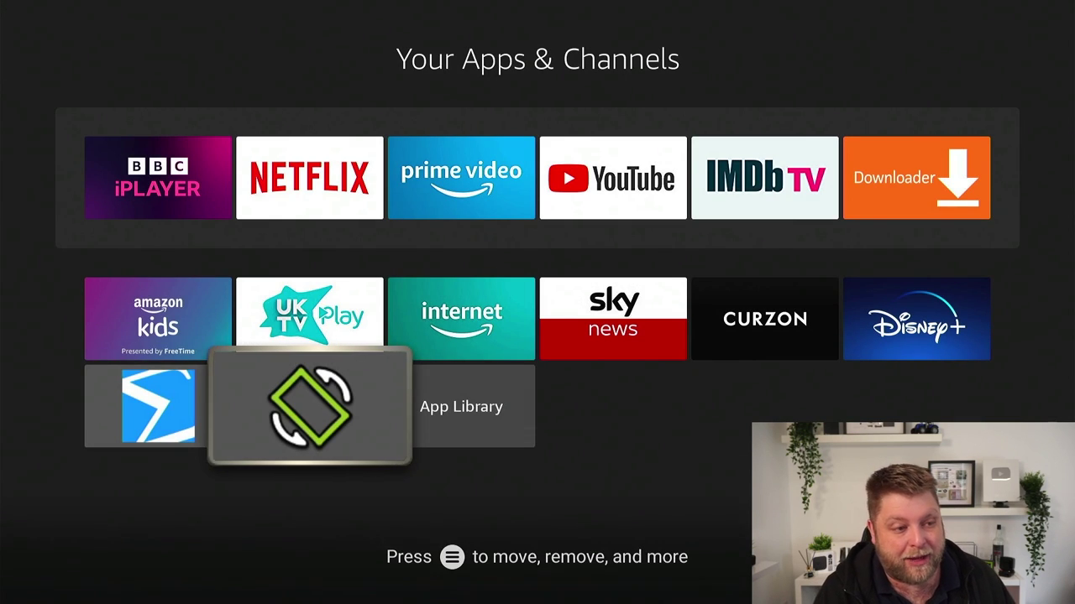
pyautogui.press('Left')
pyautogui.press('Return')
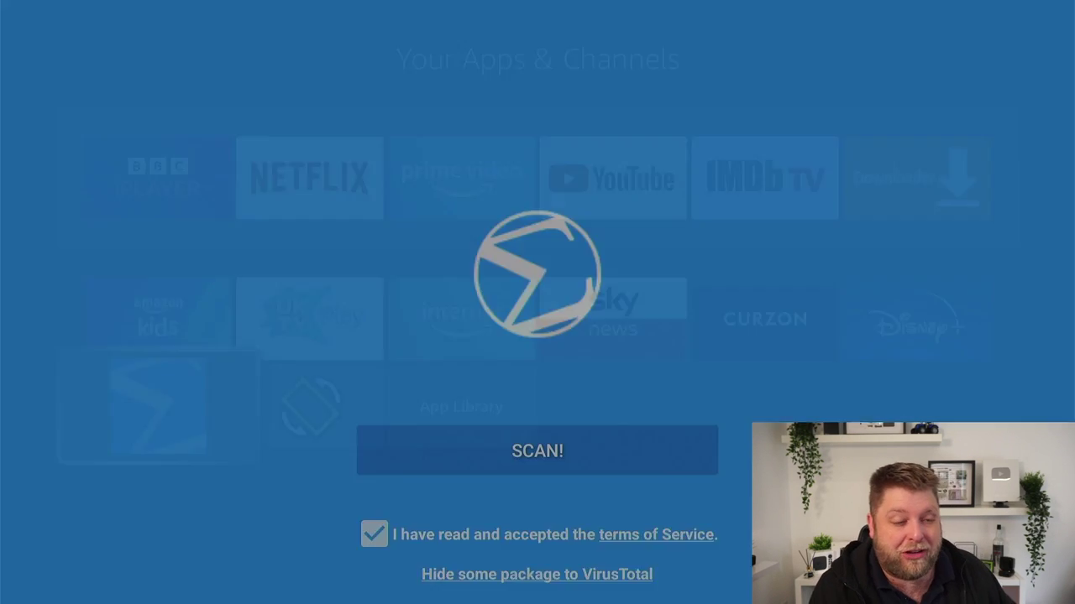